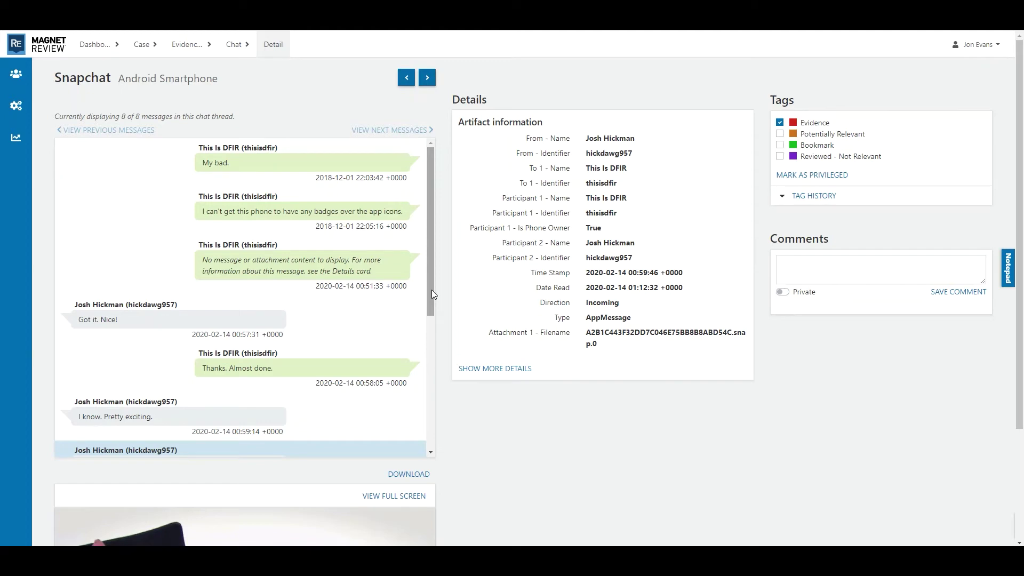
pyautogui.moveTo(431, 290)
pyautogui.mouseDown()
pyautogui.moveTo(424, 369)
pyautogui.moveTo(428, 245)
pyautogui.mouseUp()
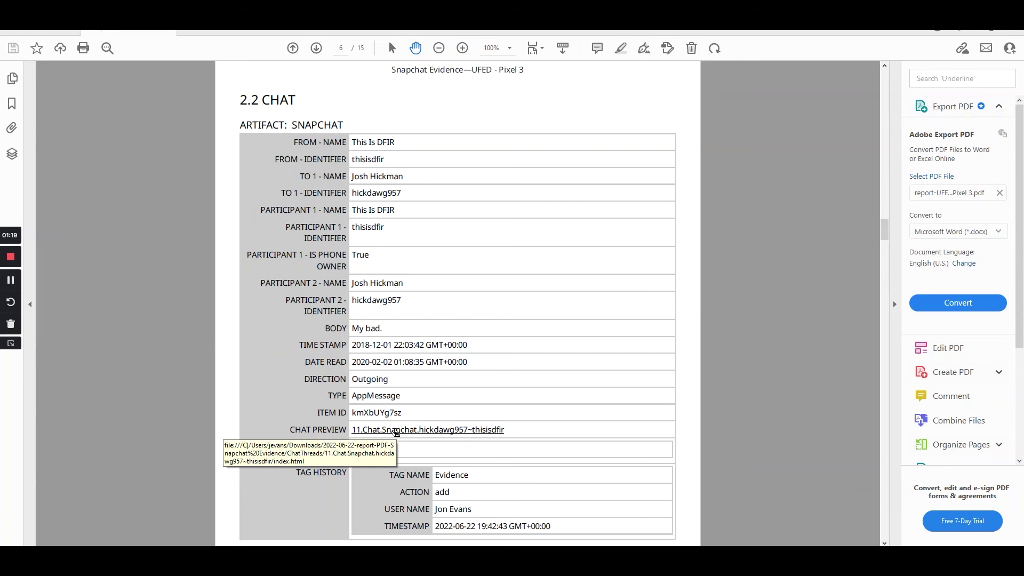
# Follow the CHAT PREVIEW link in the report's 2.2 Chat table to show the Snapchat thread
pyautogui.click(396, 432)
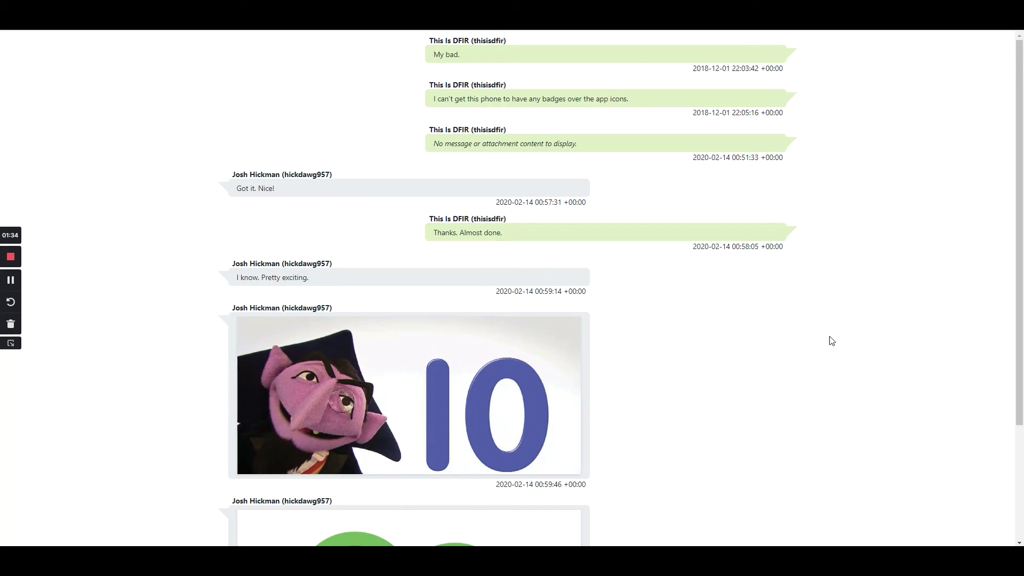
pyautogui.scroll(-2, 601, 367)
pyautogui.scroll(-1, 602, 367)
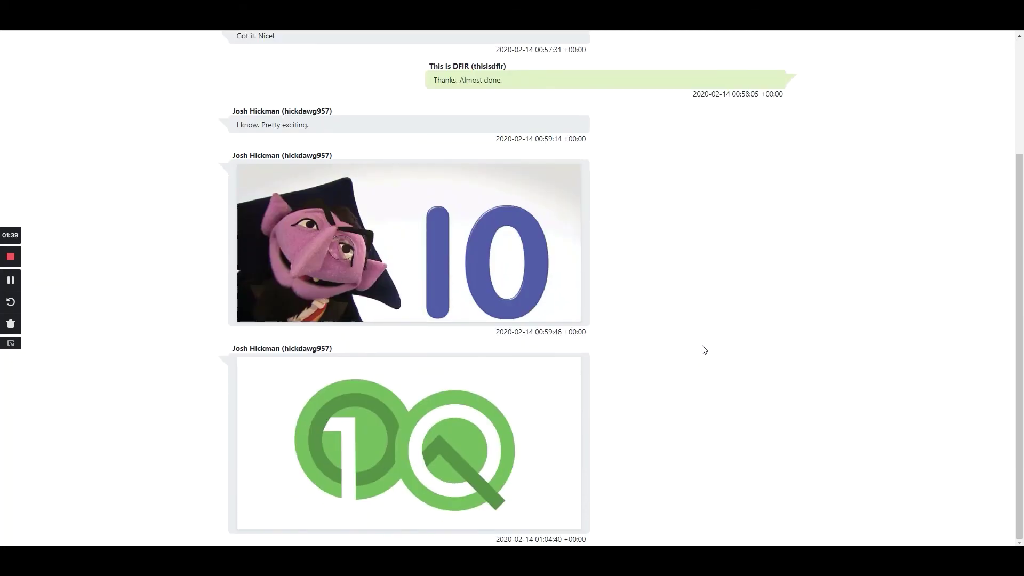
pyautogui.scroll(2, 729, 361)
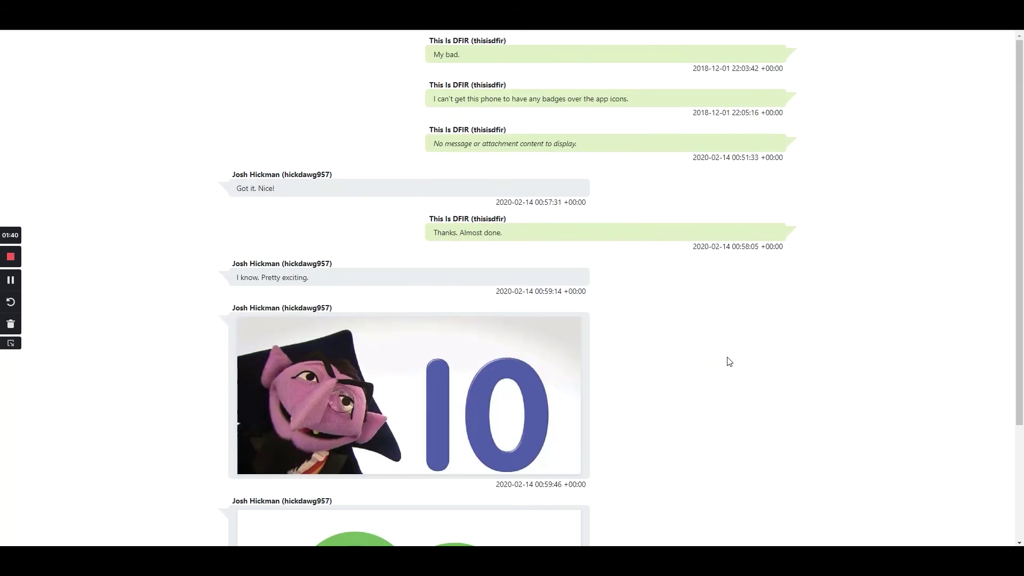